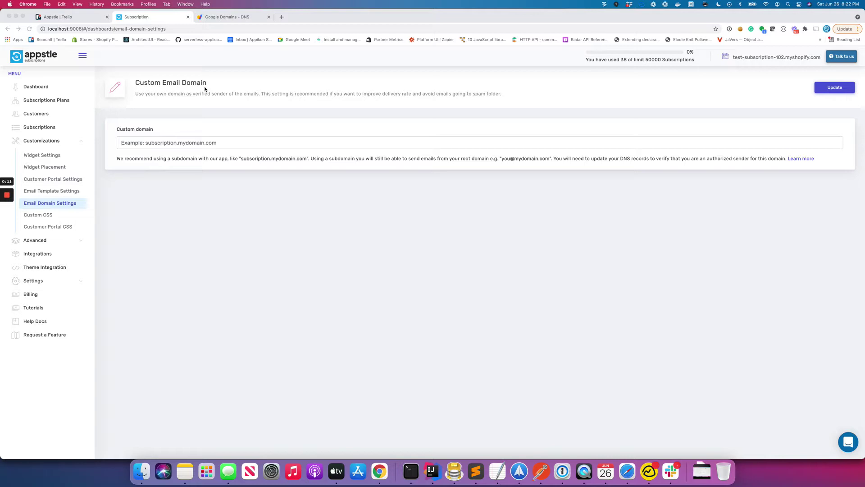
Open Email Template Settings, which lists the Subscription Created, Transaction Failed, Expiring Credit Card and Upcoming Order templates.
click(55, 191)
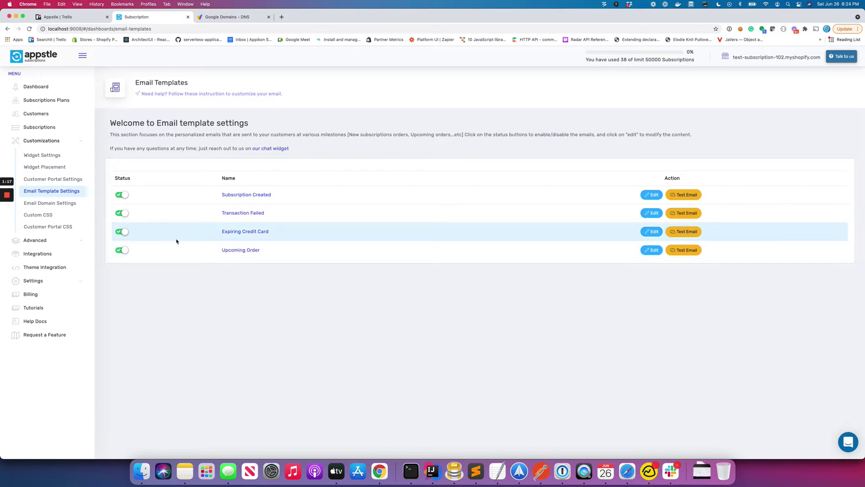
Go back to the Custom Email Domain settings page with its empty custom domain field.
click(67, 206)
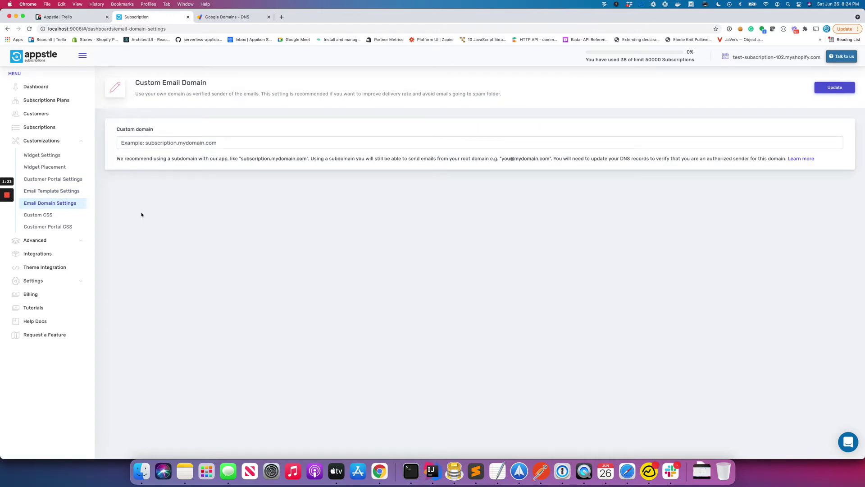
key(super+Tab)
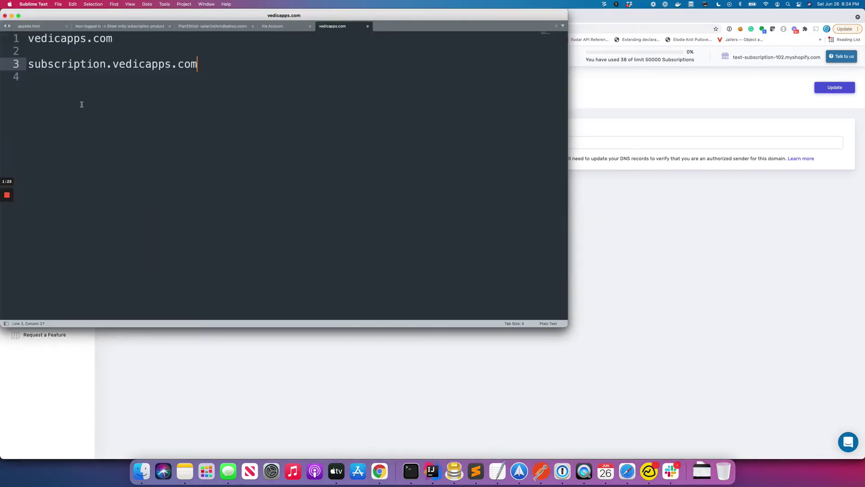
mouse_move(31, 41)
mouse_down()
mouse_move(120, 42)
mouse_move(28, 40)
mouse_up()
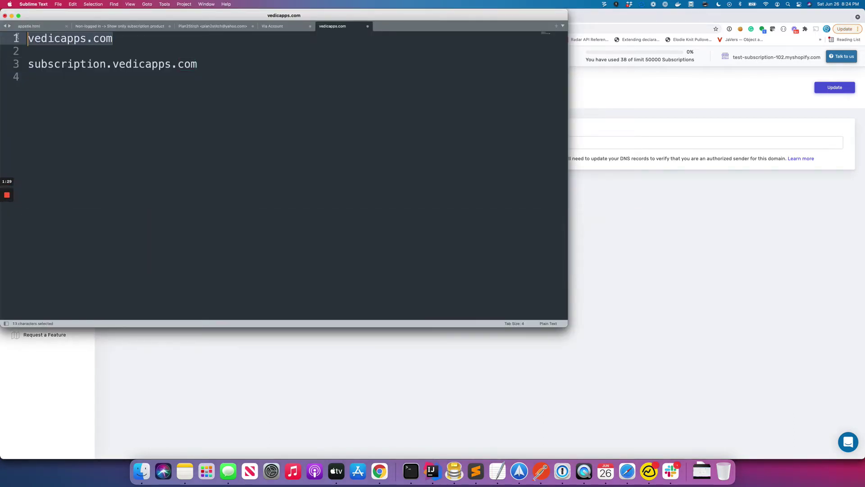
click(48, 49)
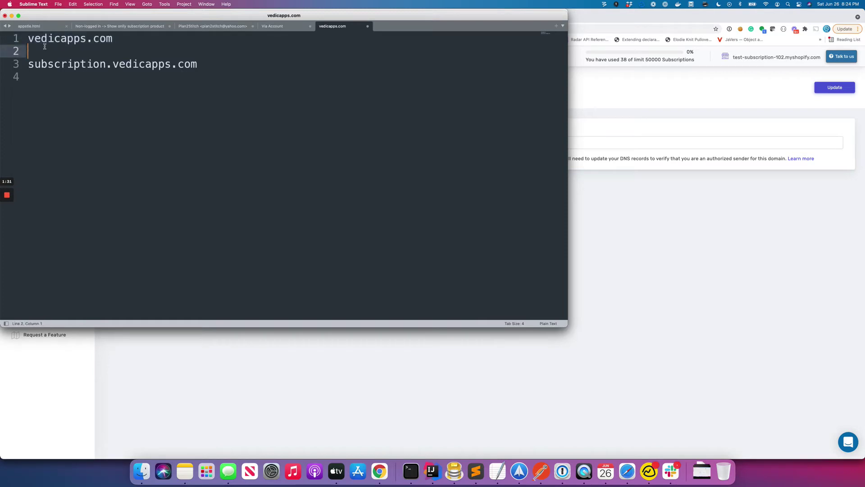
drag(35, 39, 89, 42)
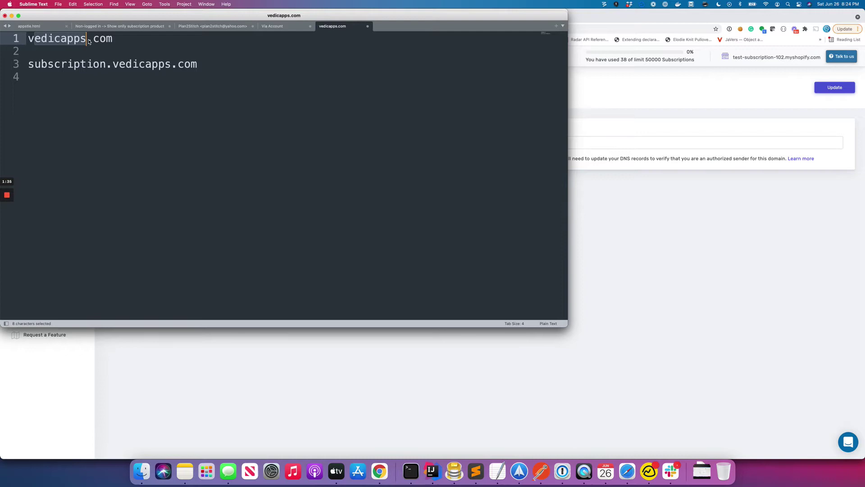
key(super+Tab)
Enter subscription.vedicapps.com in the Custom domain field.
click(183, 144)
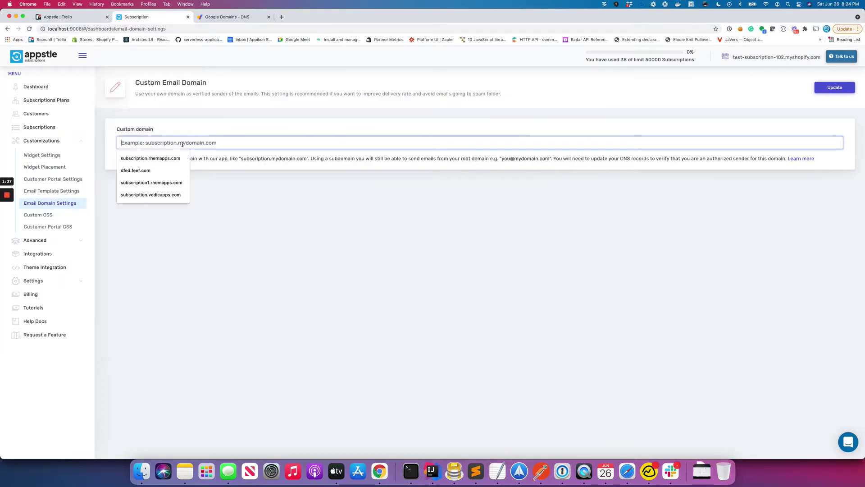
text(subscri)
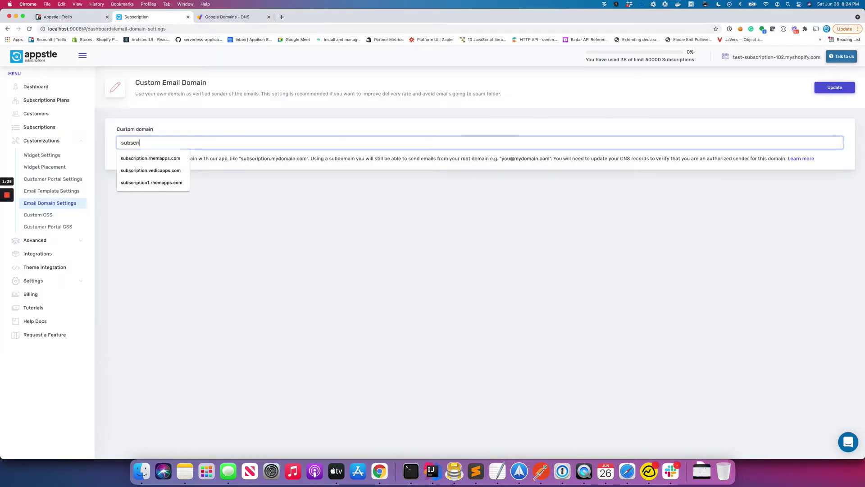
text(ption.ved)
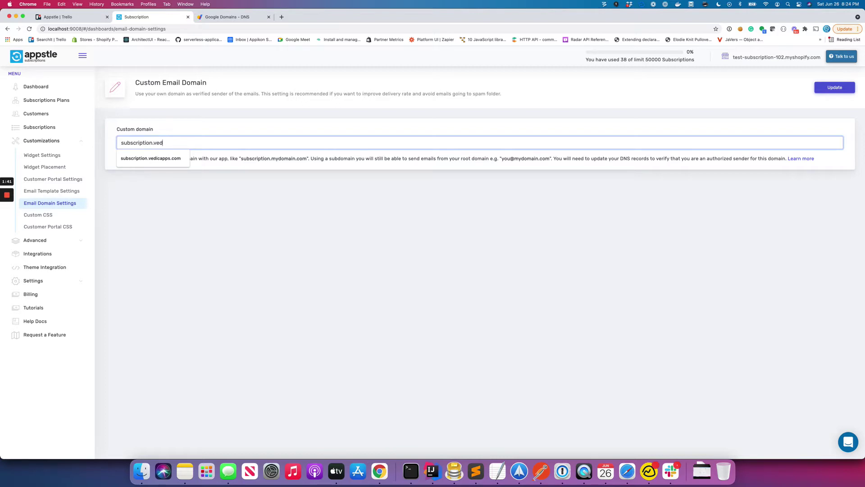
text(icapps)
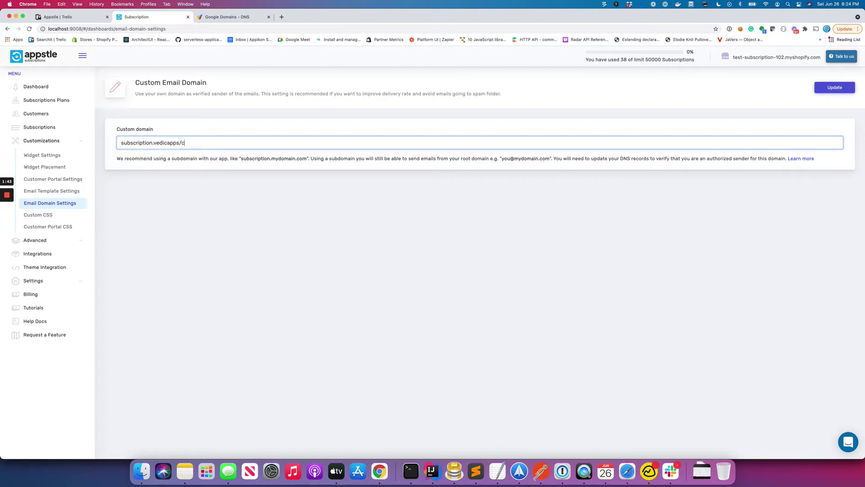
text(.com)
Save subscription.vedicapps.com as the custom domain and review the TXT and CNAME records it requires.
click(825, 92)
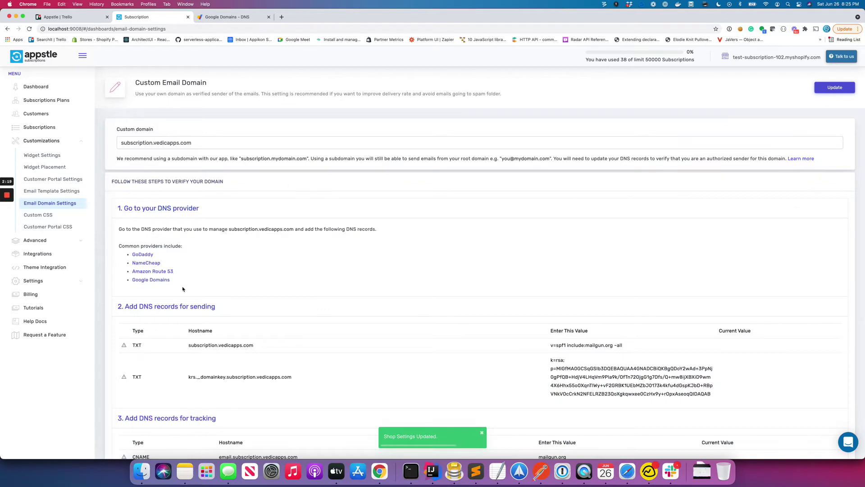
scroll(183, 289, down, 3)
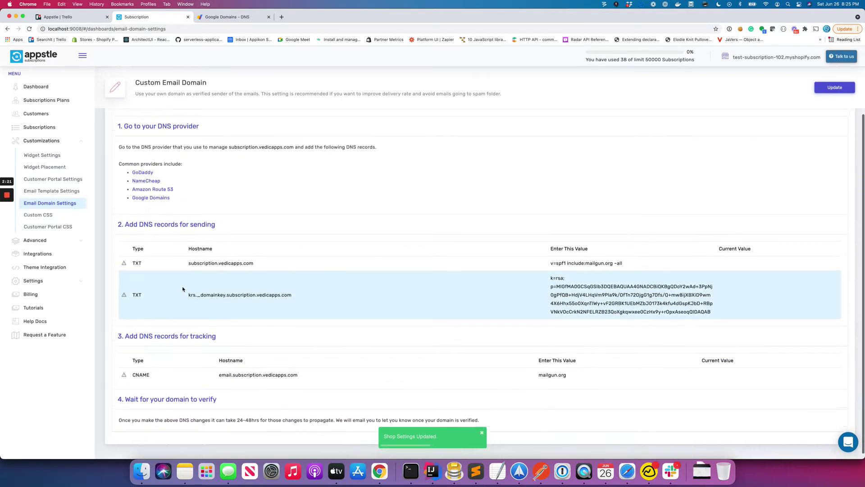
scroll(183, 289, up, 2)
scroll(182, 289, down, 3)
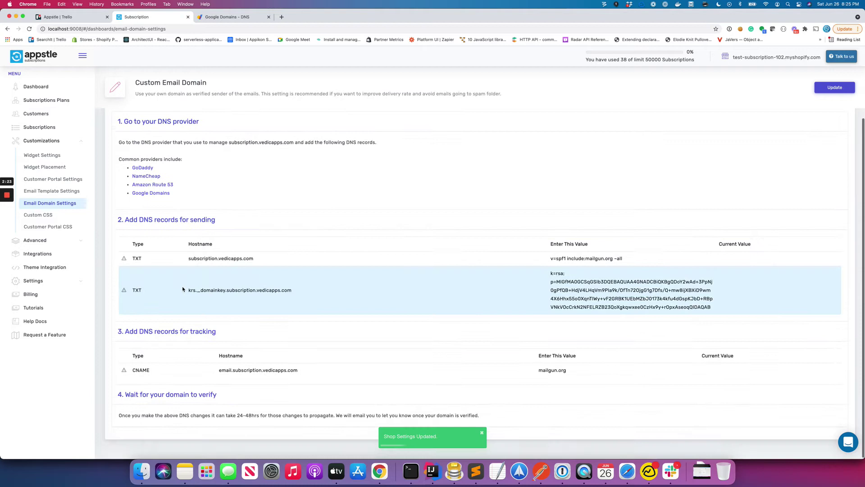
scroll(182, 289, down, 1)
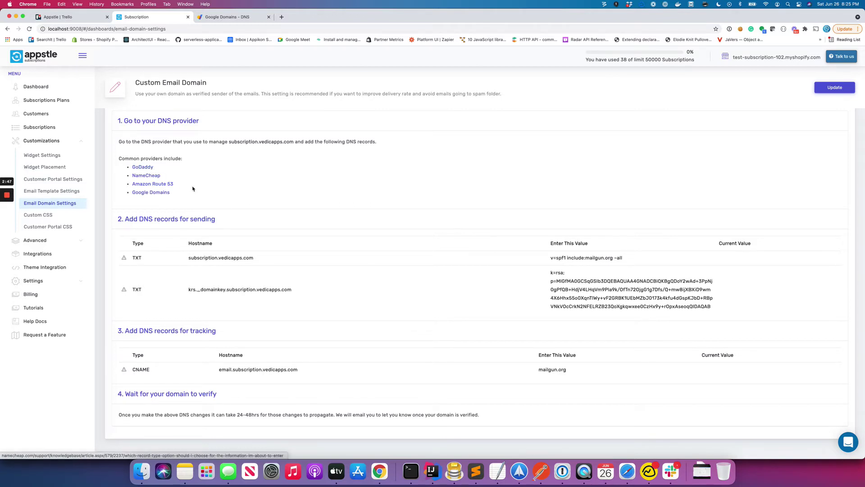
scroll(180, 203, up, 3)
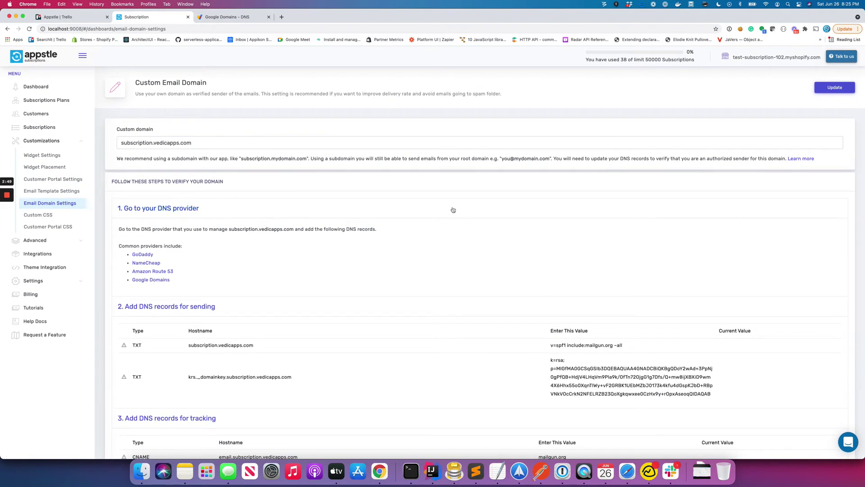
Read the custom email domain DNS records help article, then return to the Subscription tab.
click(805, 160)
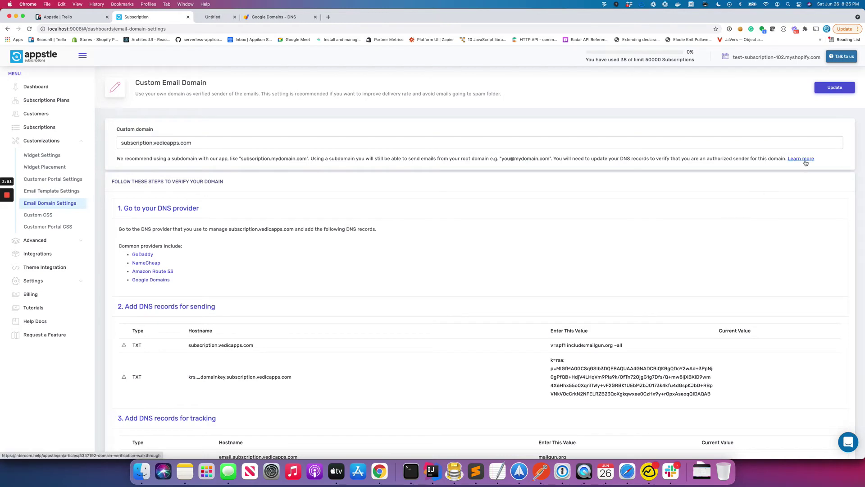
click(223, 17)
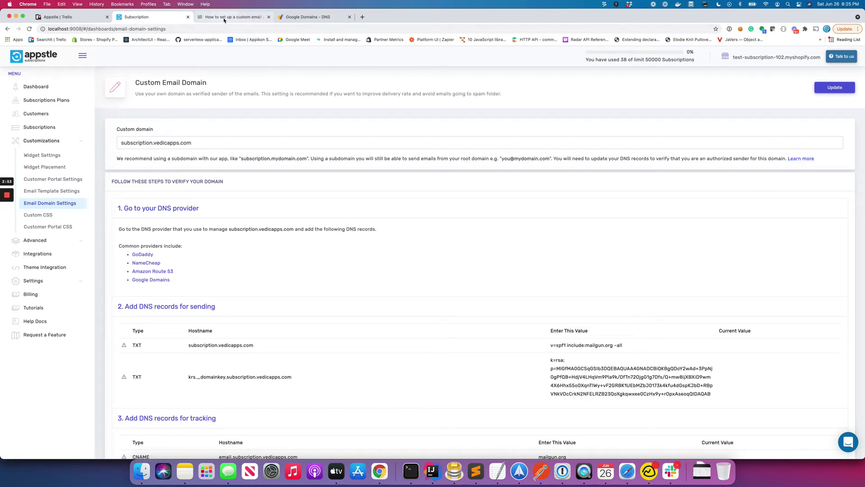
scroll(332, 222, down, 10)
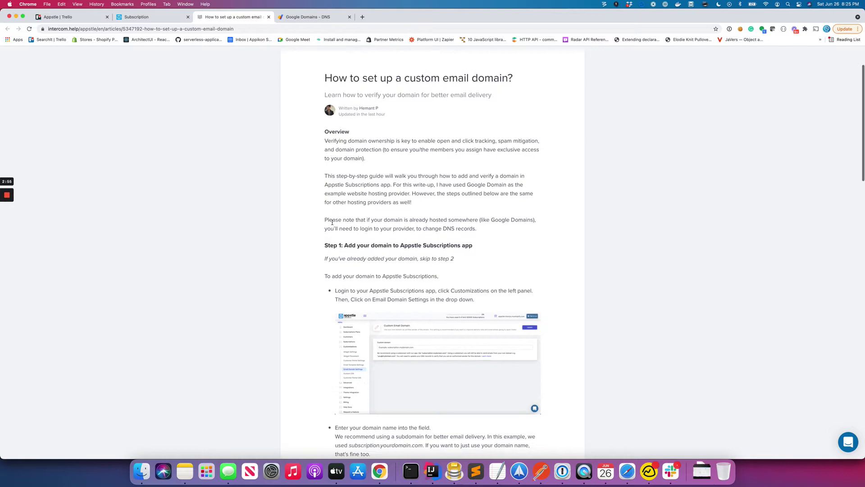
scroll(332, 224, down, 10)
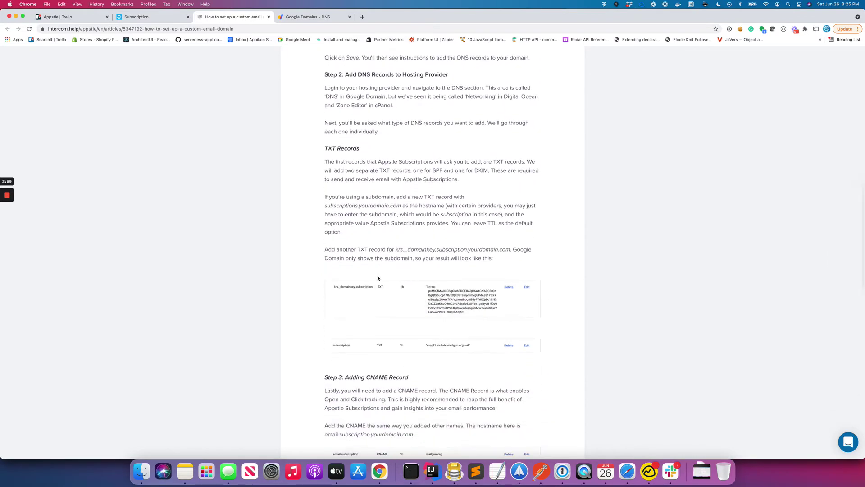
scroll(372, 315, down, 10)
scroll(371, 332, down, 4)
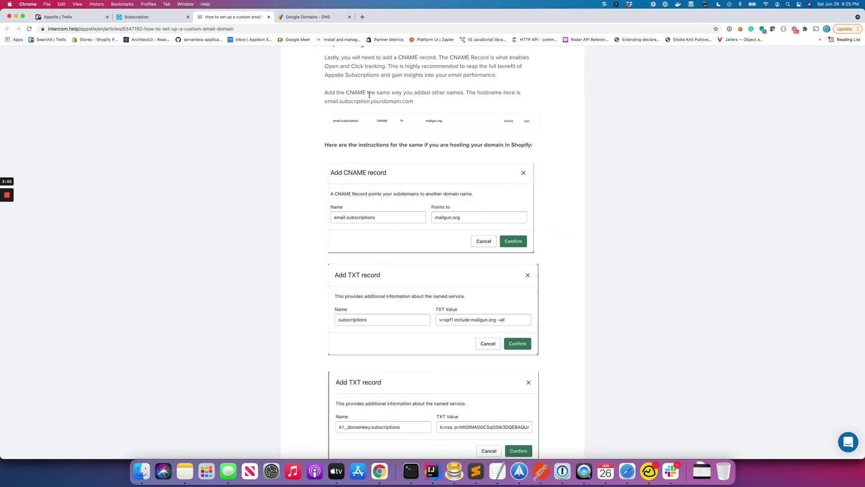
click(157, 18)
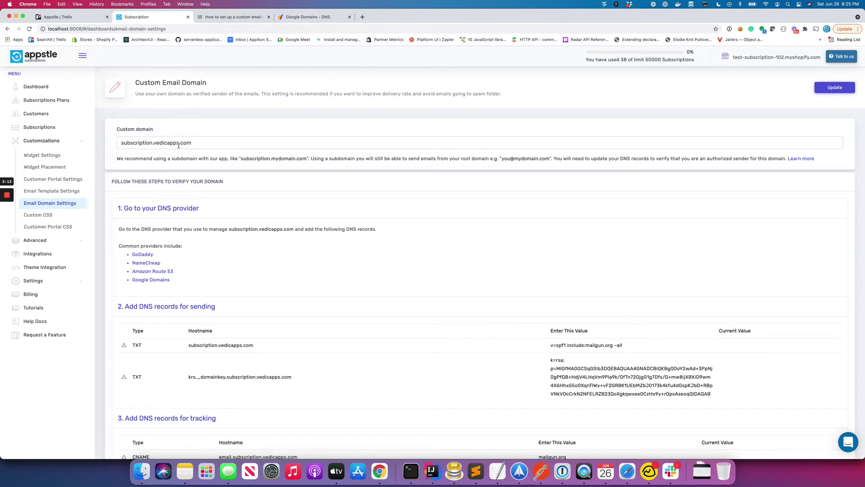
Glance at the Google Domains DNS page, then view Appstle's required records, including the SPF value.
click(299, 17)
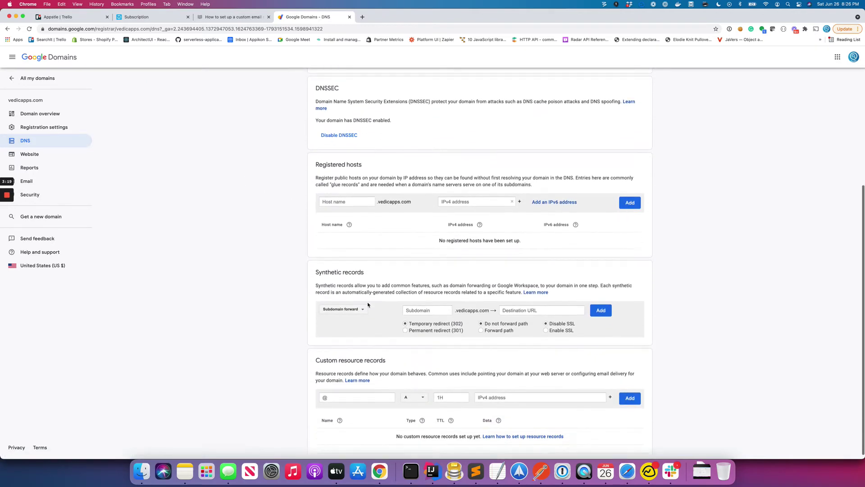
scroll(368, 304, down, 1)
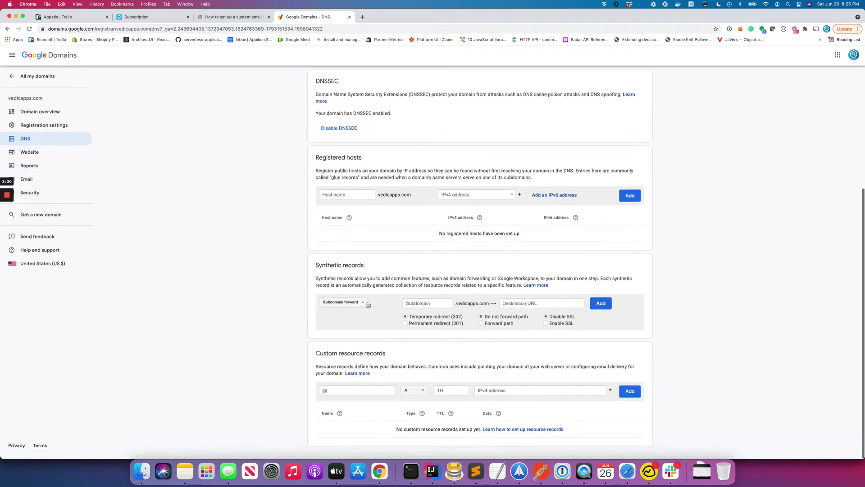
click(152, 18)
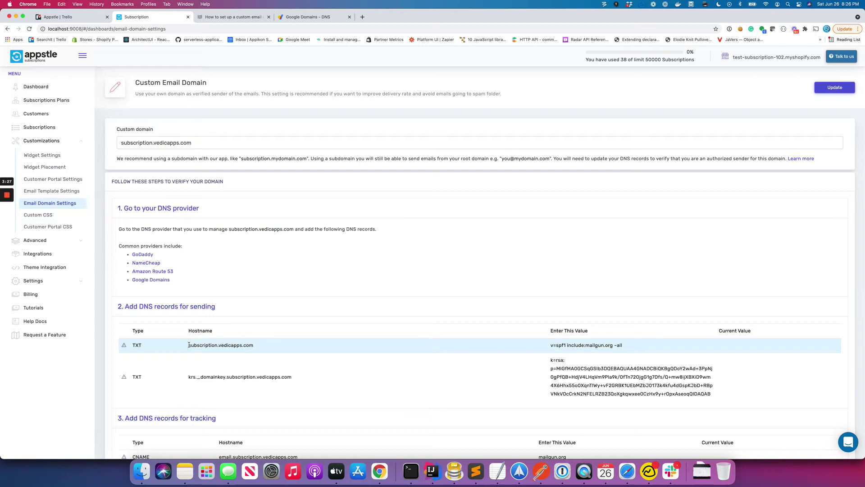
Start a custom TXT resource record named subscription in vedicapps.com's DNS.
click(310, 17)
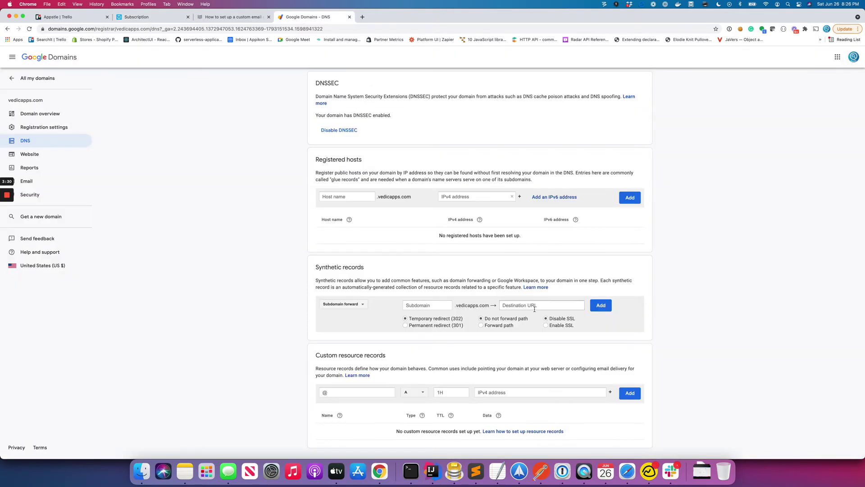
click(630, 395)
scroll(478, 370, down, 1)
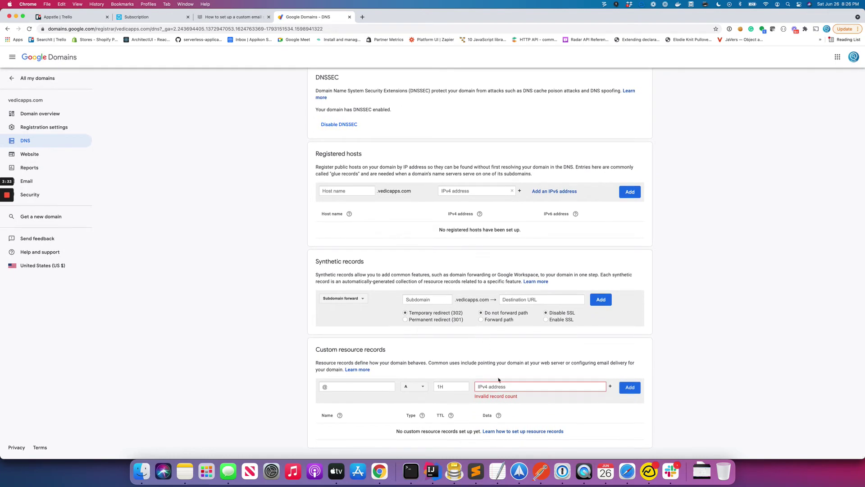
click(414, 389)
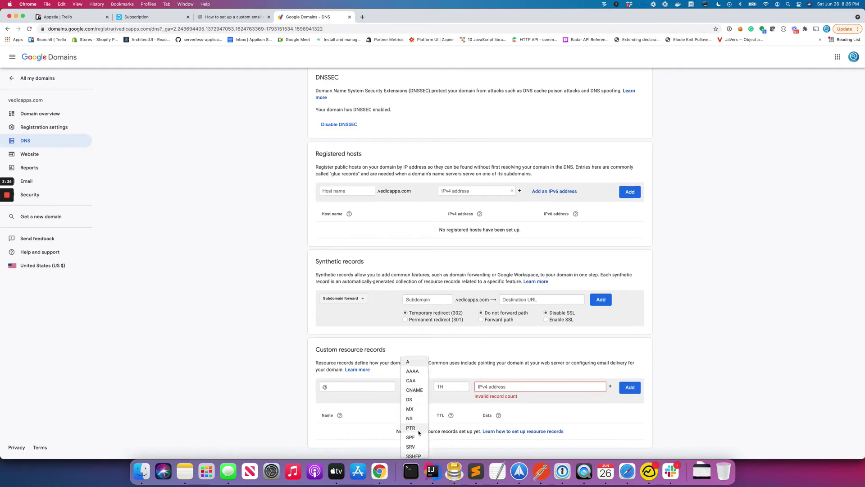
scroll(414, 446, down, 2)
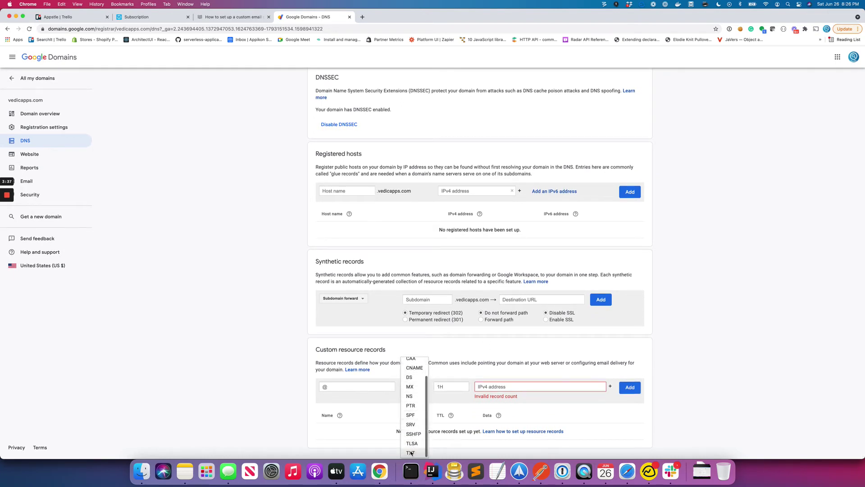
click(411, 454)
click(343, 389)
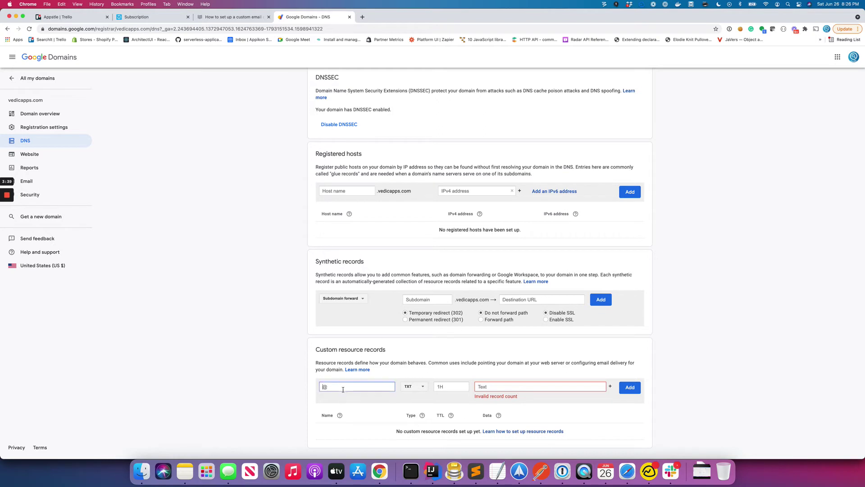
text(subscription)
Copy the SPF value 'v=spf1 include:mailgun.org ~all' from Appstle into the record and add it.
click(136, 17)
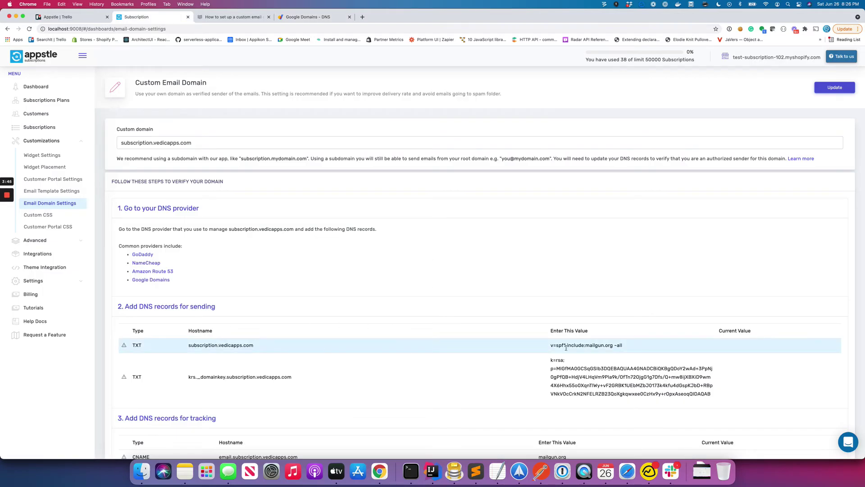
drag(550, 346, 623, 345)
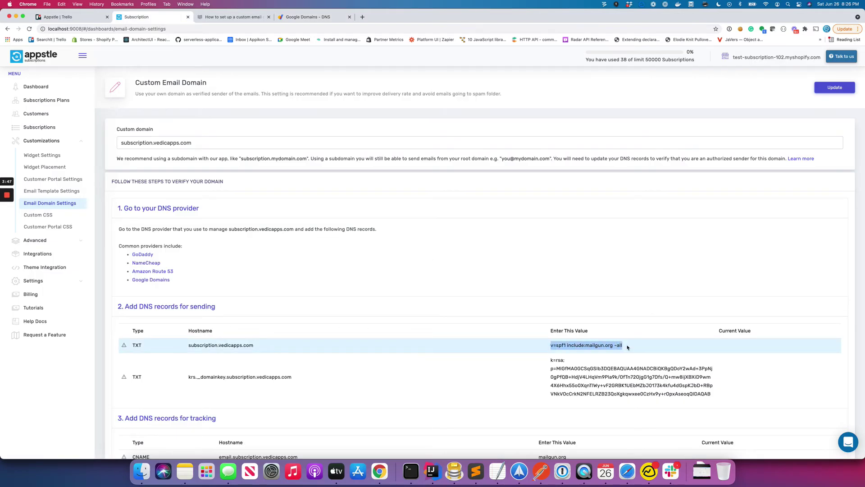
click(289, 18)
click(509, 387)
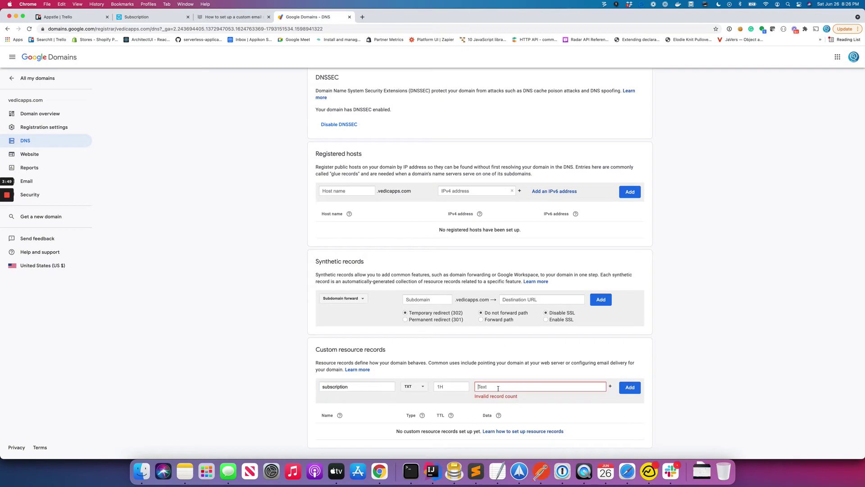
text(v=spf1 include:mailgun.org ~all)
click(139, 16)
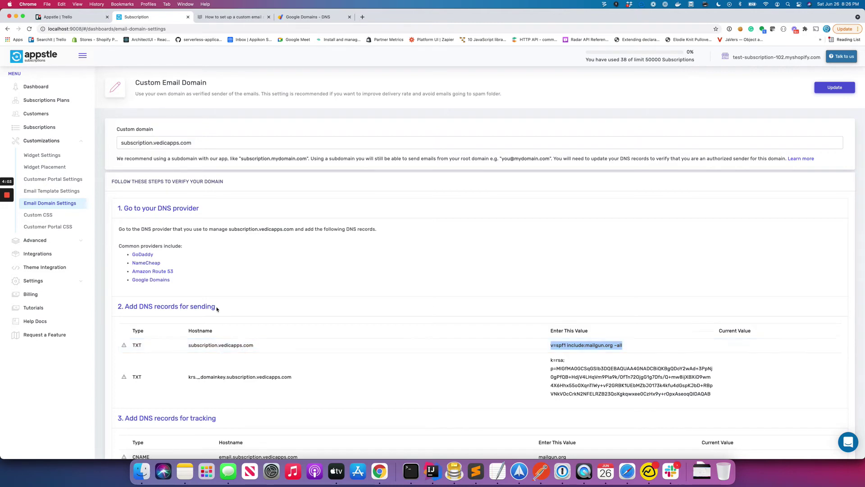
click(302, 17)
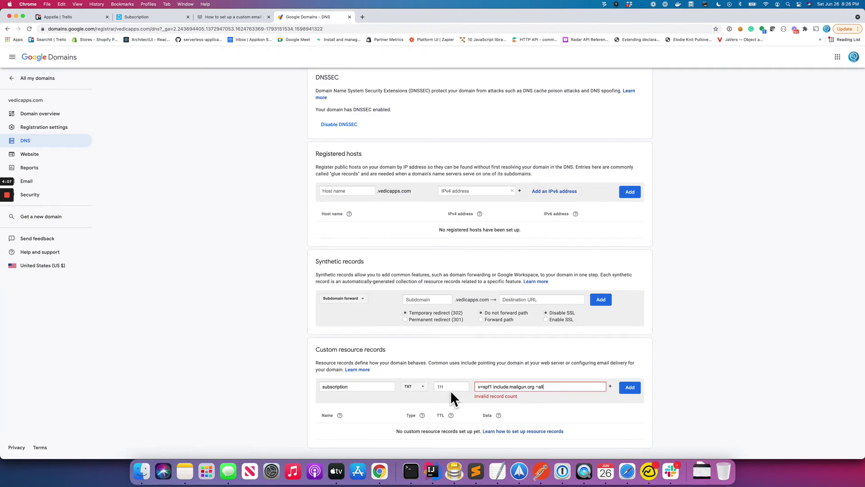
click(622, 392)
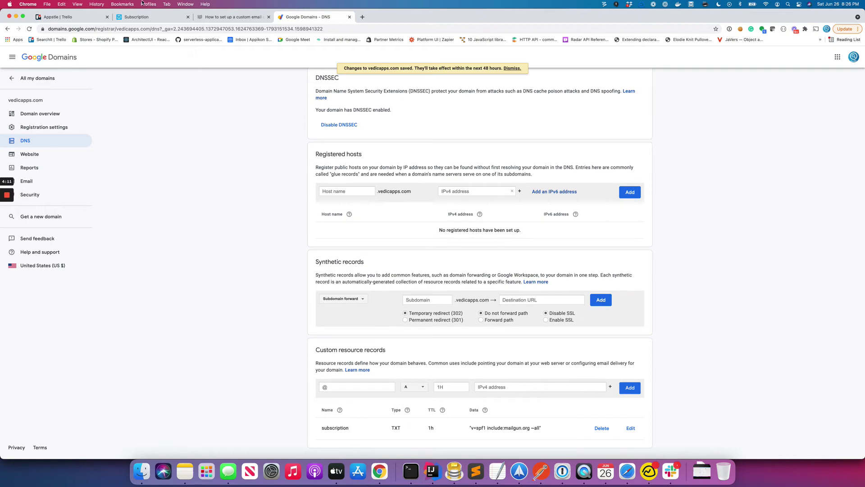
Start a second TXT record named krs._domainkey.subscription, copying the host name from Appstle.
click(153, 16)
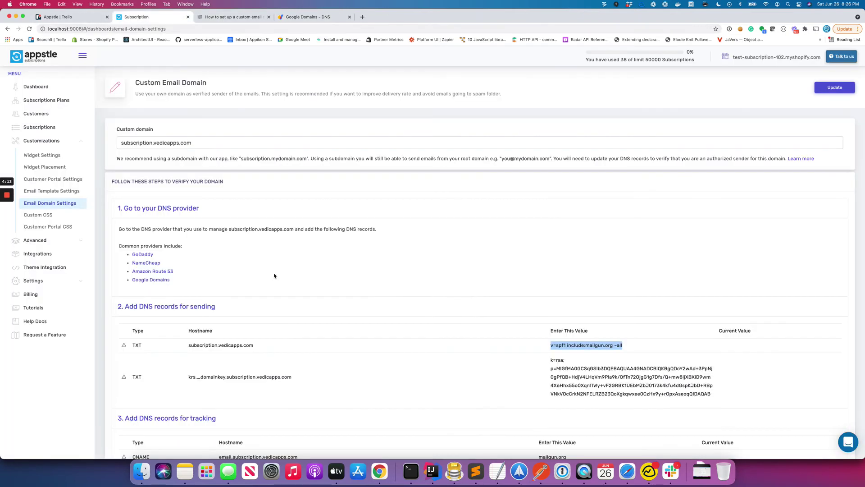
click(309, 17)
click(415, 389)
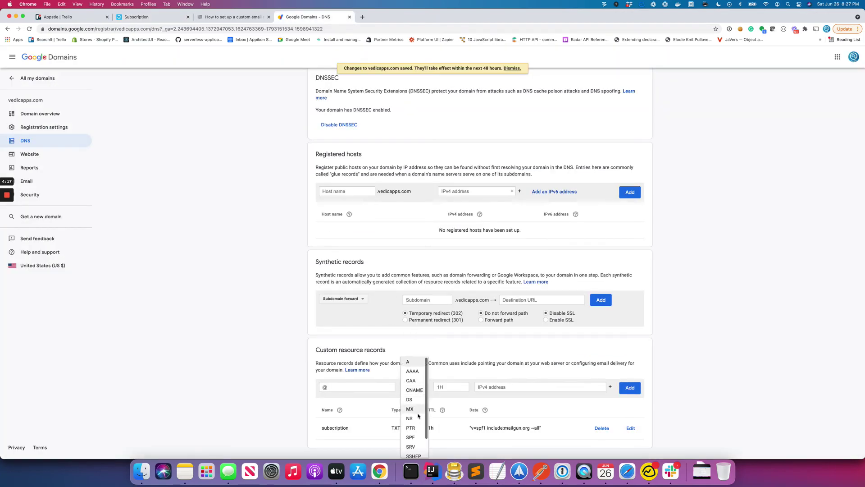
click(412, 453)
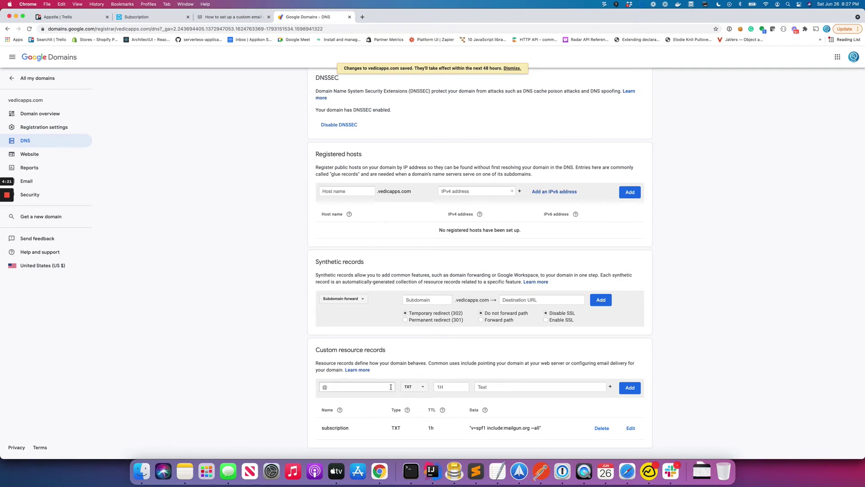
click(172, 18)
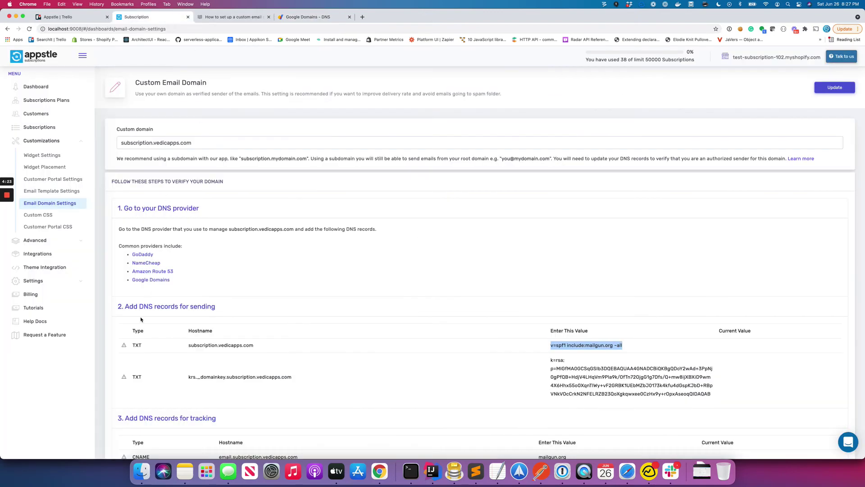
drag(188, 377, 256, 377)
key(super+c)
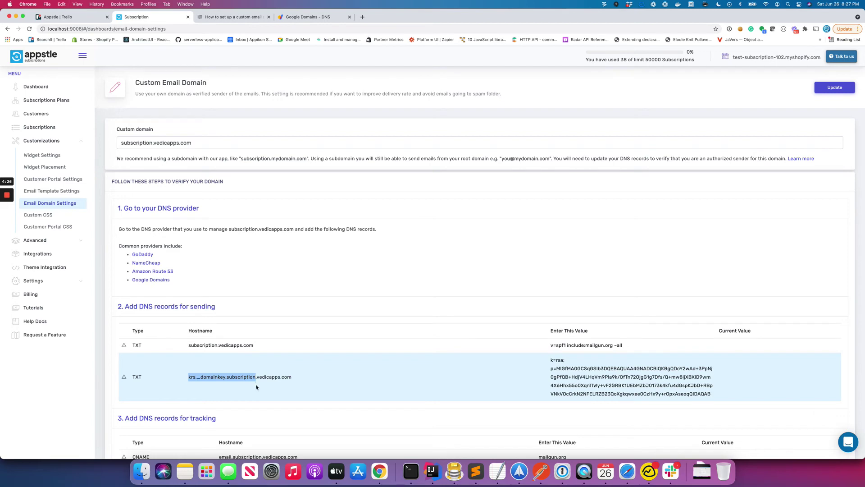
click(311, 17)
click(342, 385)
key(super+v)
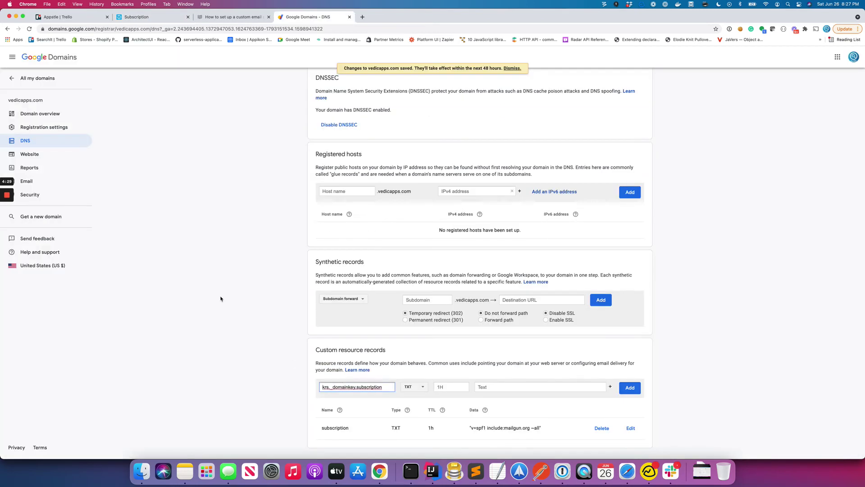
Paste Appstle's DKIM key starting 'k=rsa;' as the record data and add the record.
click(149, 17)
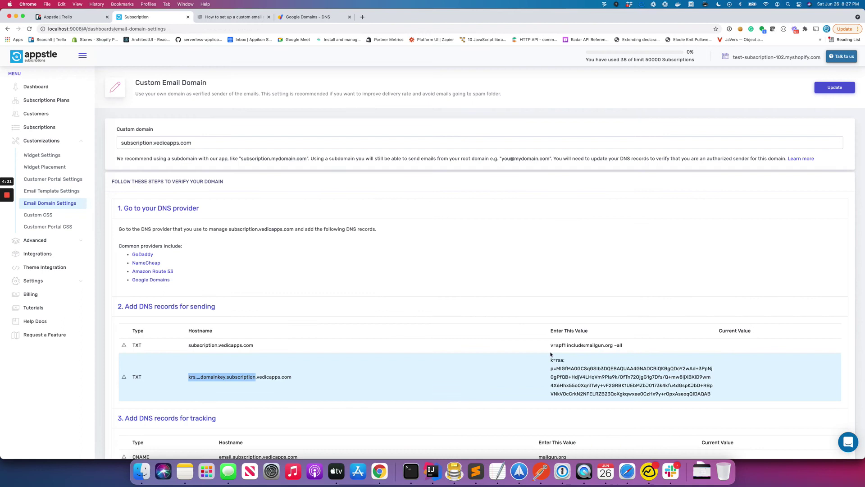
drag(551, 360, 713, 395)
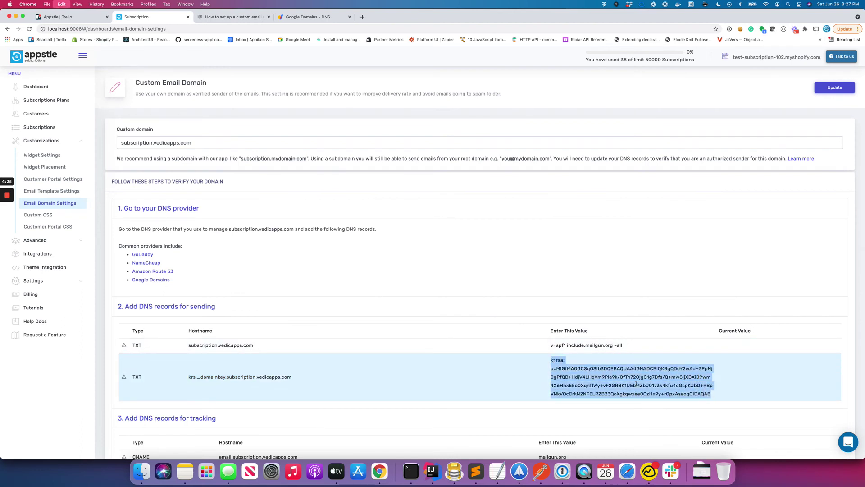
click(310, 18)
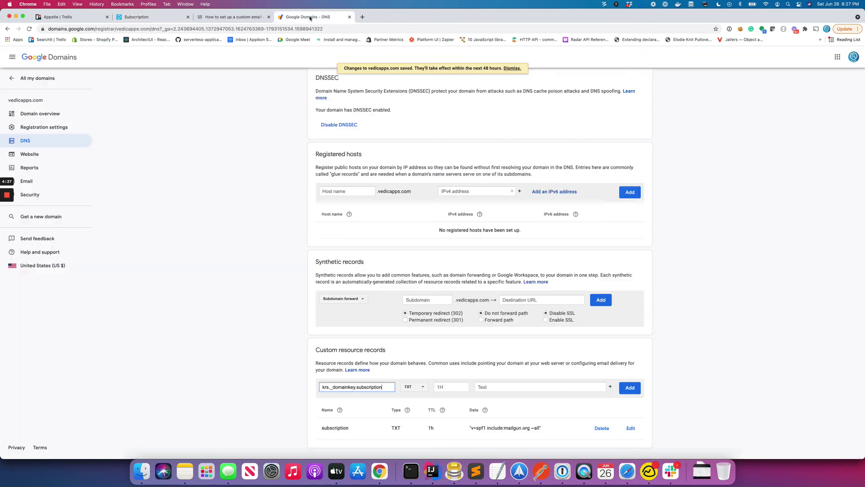
click(493, 386)
key(super+v)
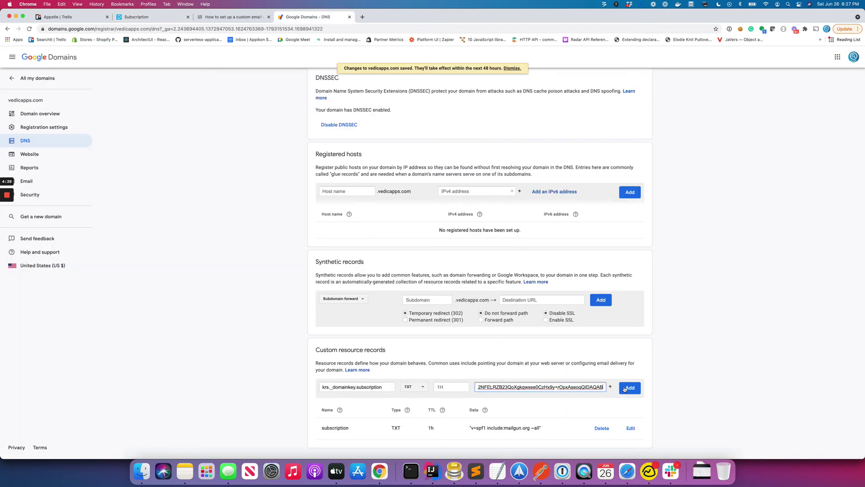
click(629, 388)
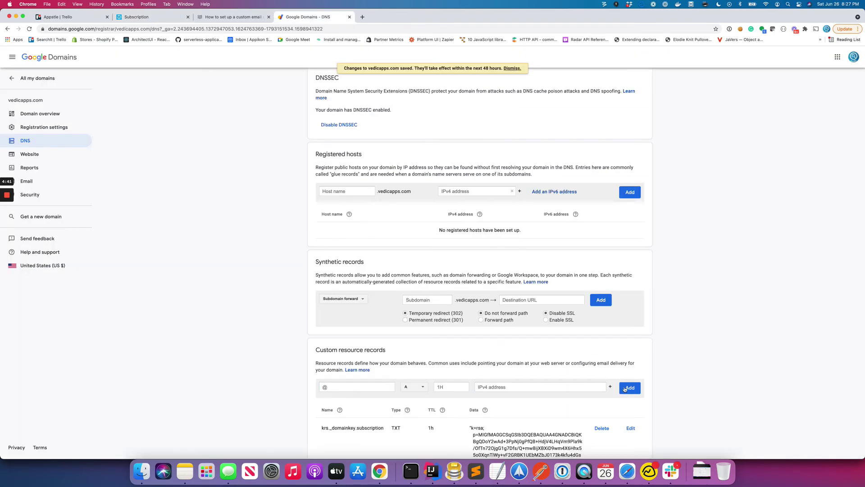
scroll(511, 376, down, 1)
scroll(511, 375, down, 2)
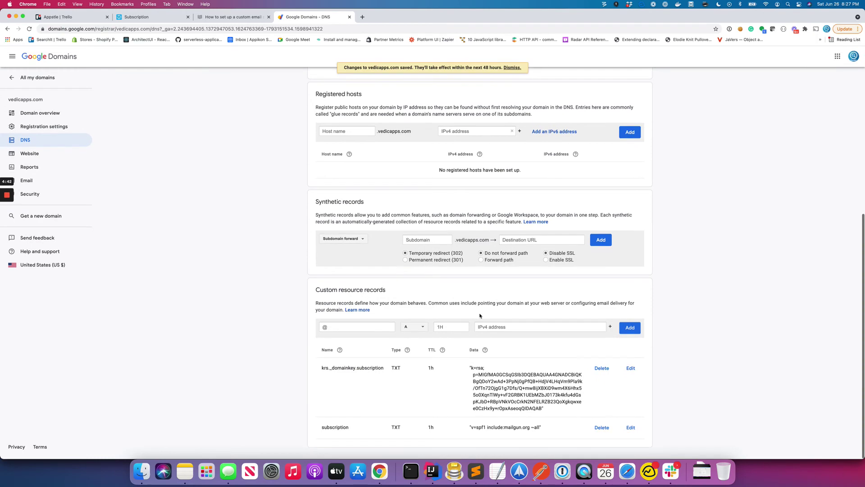
Start a CNAME record named email.subscription, copying the host name from Appstle.
click(140, 17)
scroll(214, 419, down, 3)
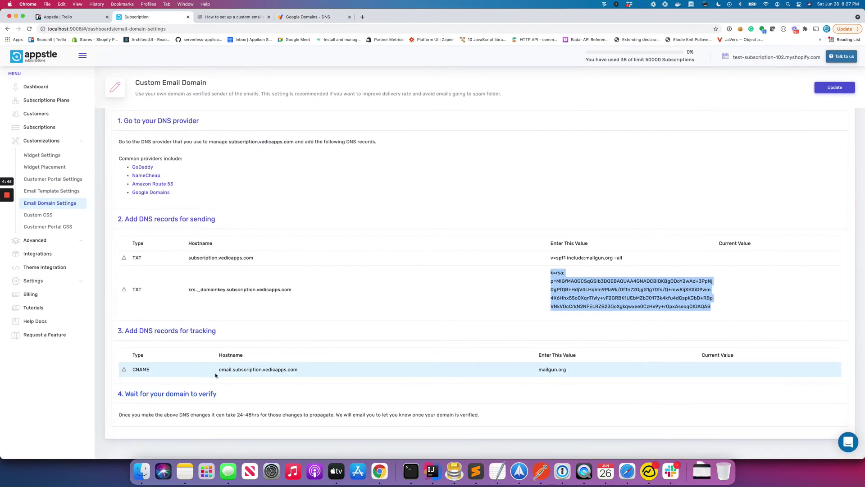
drag(219, 370, 263, 370)
key(super+c)
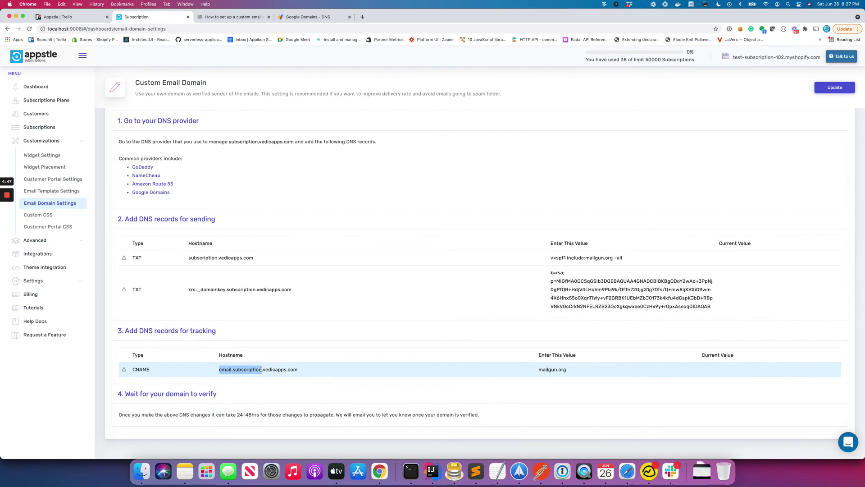
click(300, 17)
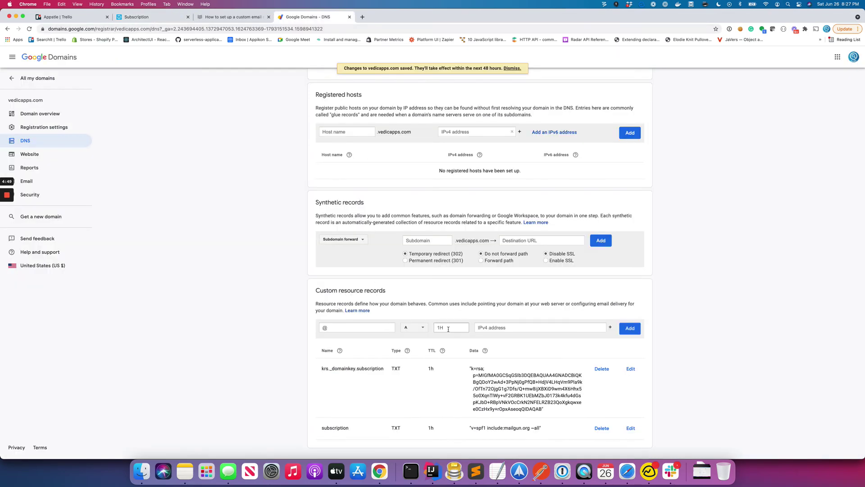
click(419, 328)
click(414, 356)
click(369, 328)
key(super+v)
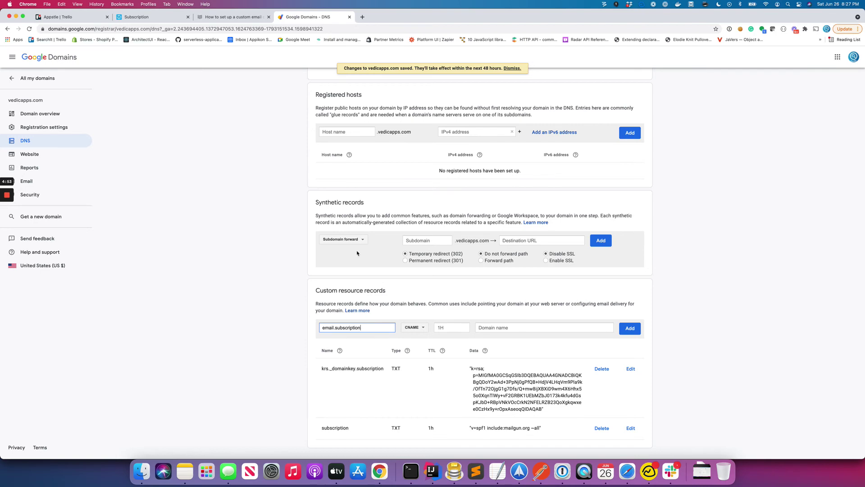
Set the CNAME's data to mailgun.org, copied from Appstle, and add the record.
click(141, 17)
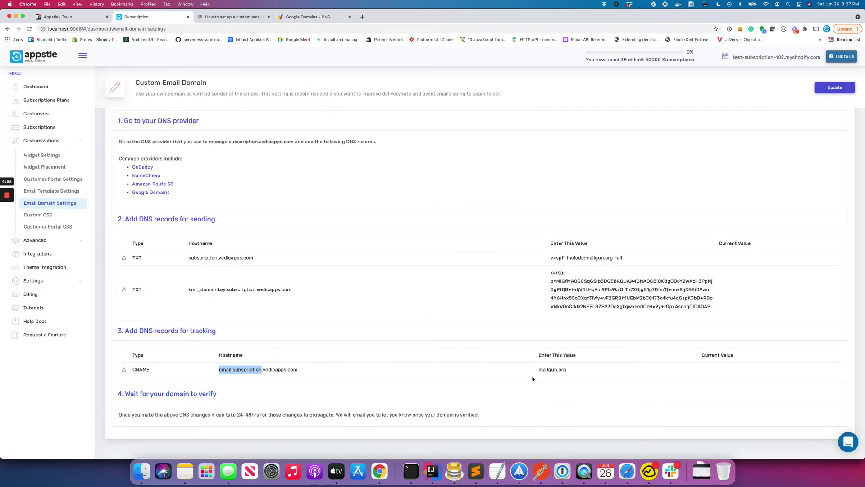
drag(538, 370, 586, 369)
key(super+c)
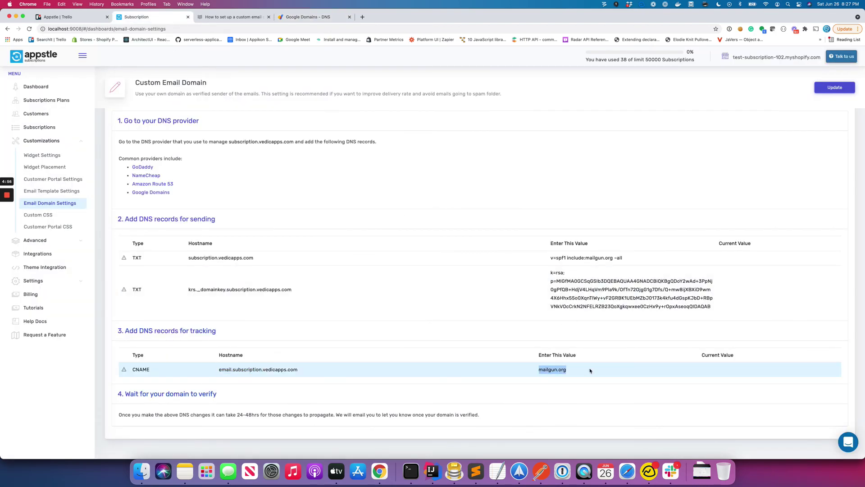
click(320, 18)
click(517, 327)
key(super+v)
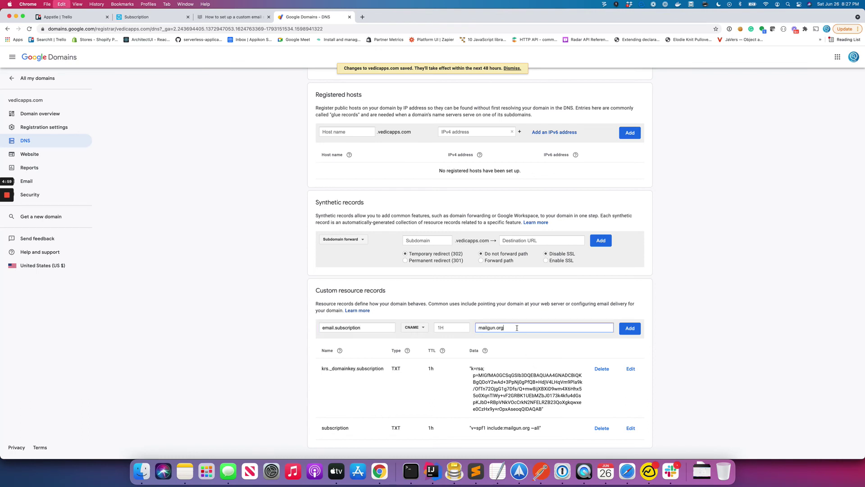
click(623, 332)
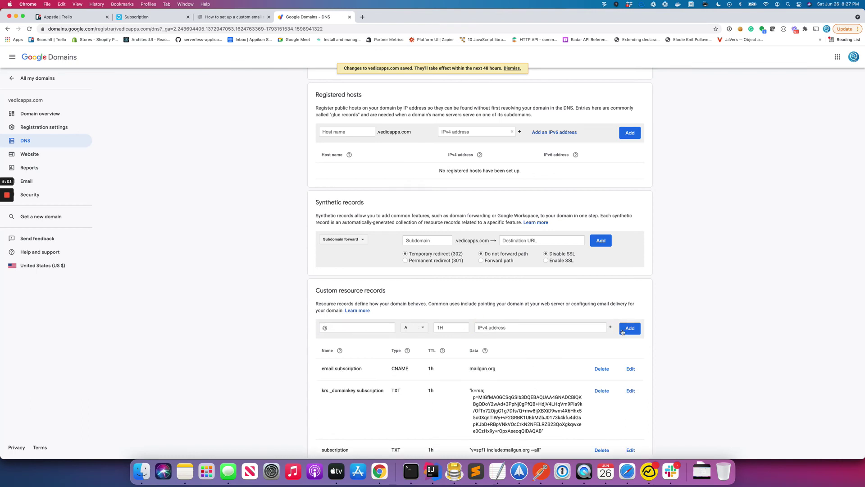
scroll(618, 356, down, 1)
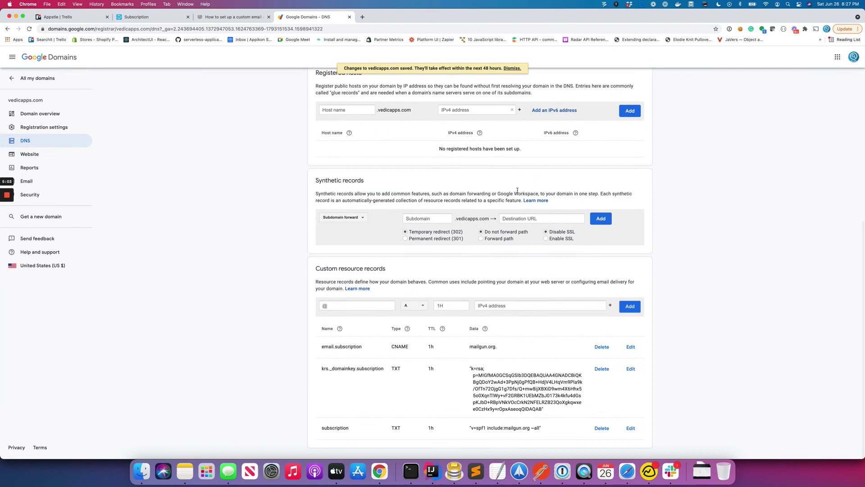
Reload the Custom Email Domain page several times to check the three DNS records' verification status.
click(171, 18)
click(184, 30)
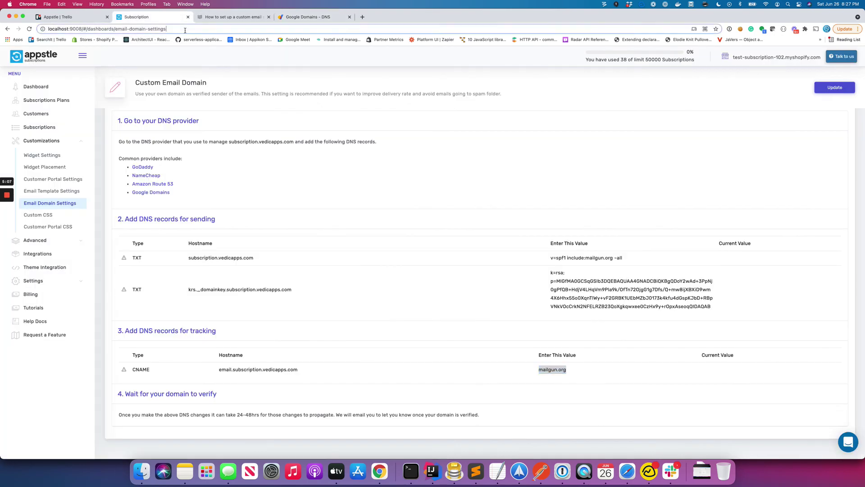
click(185, 30)
key(Return)
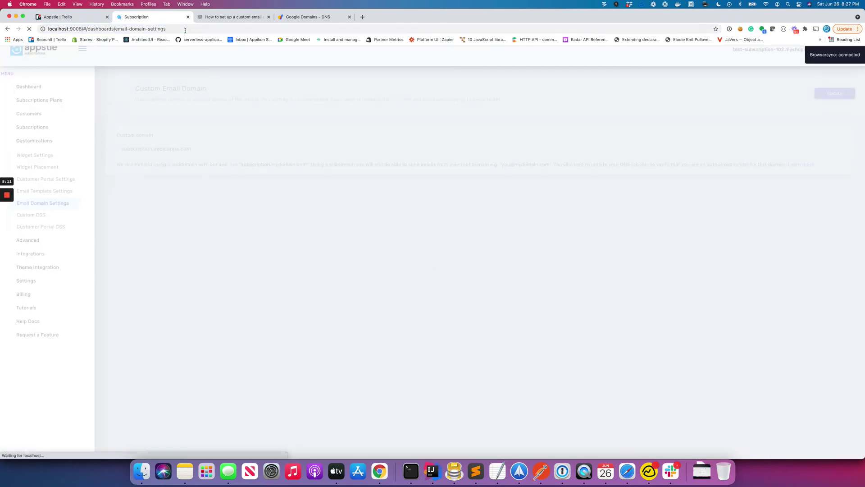
scroll(123, 233, down, 3)
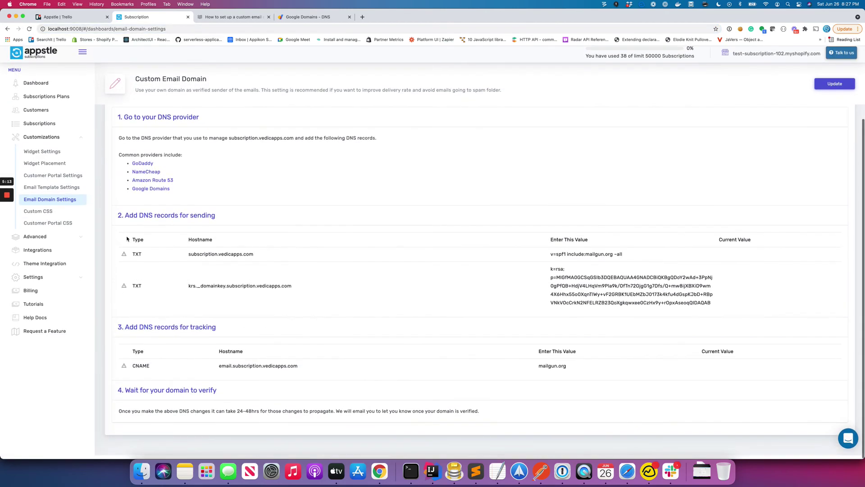
click(194, 29)
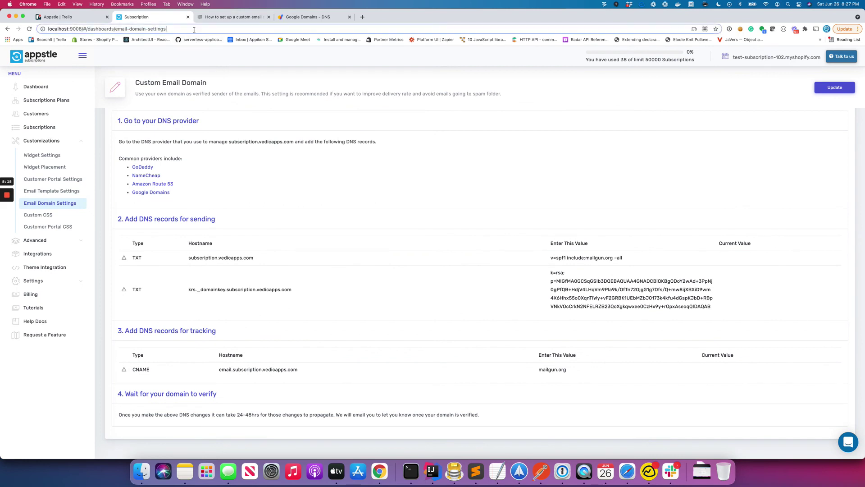
key(Return)
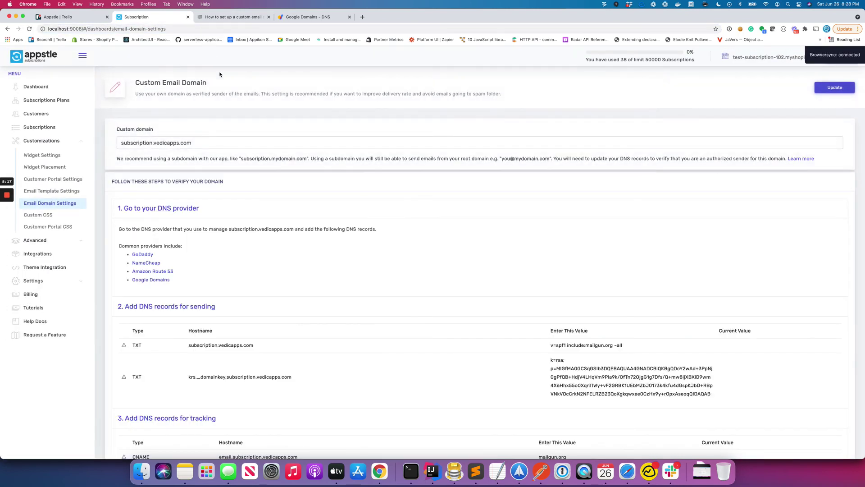
click(209, 28)
key(Return)
click(212, 28)
key(Return)
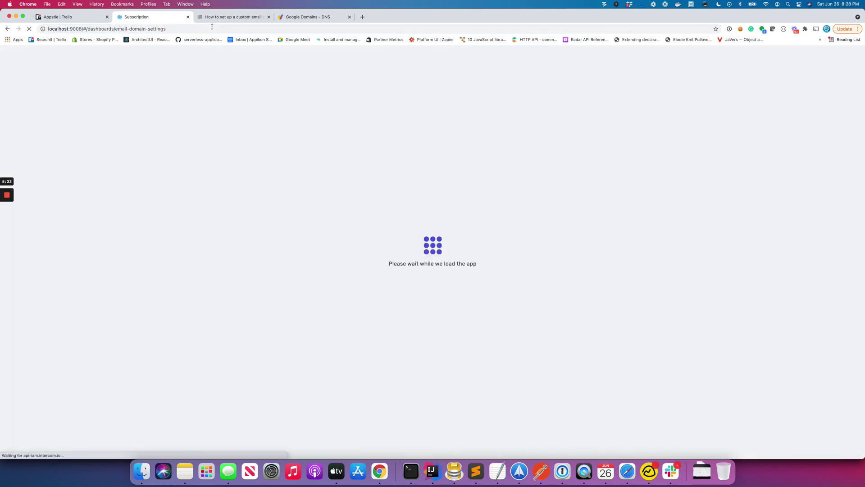
scroll(208, 264, down, 3)
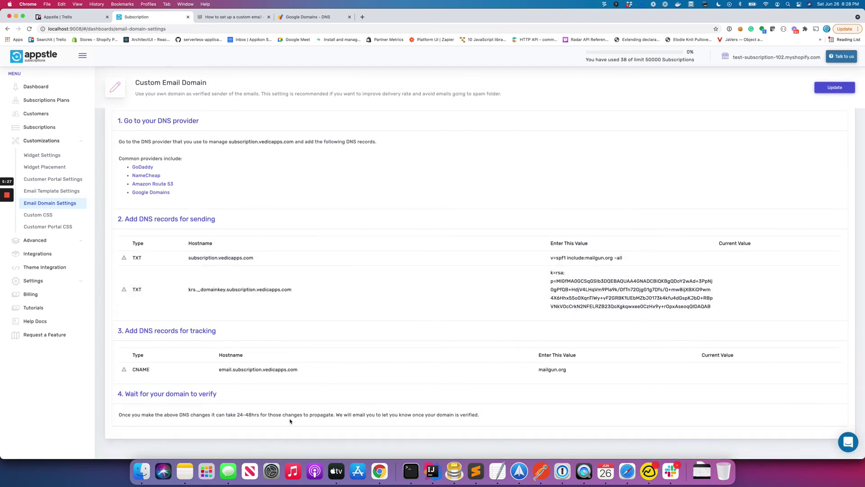
scroll(255, 223, up, 1)
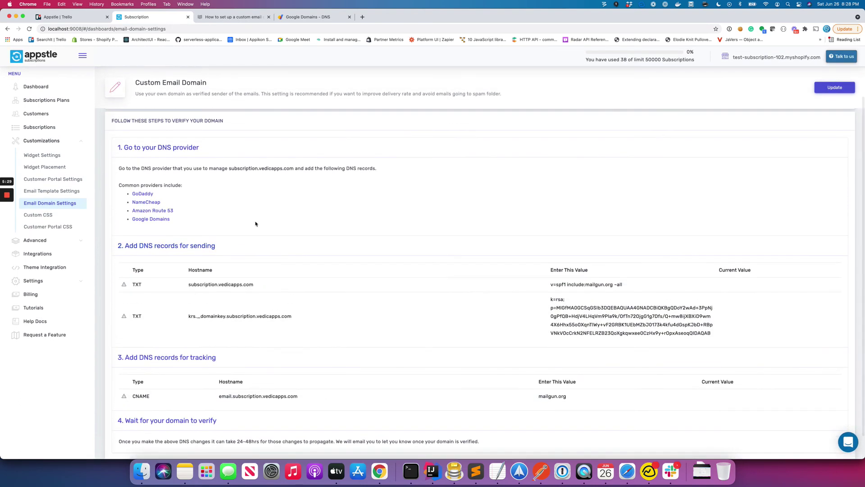